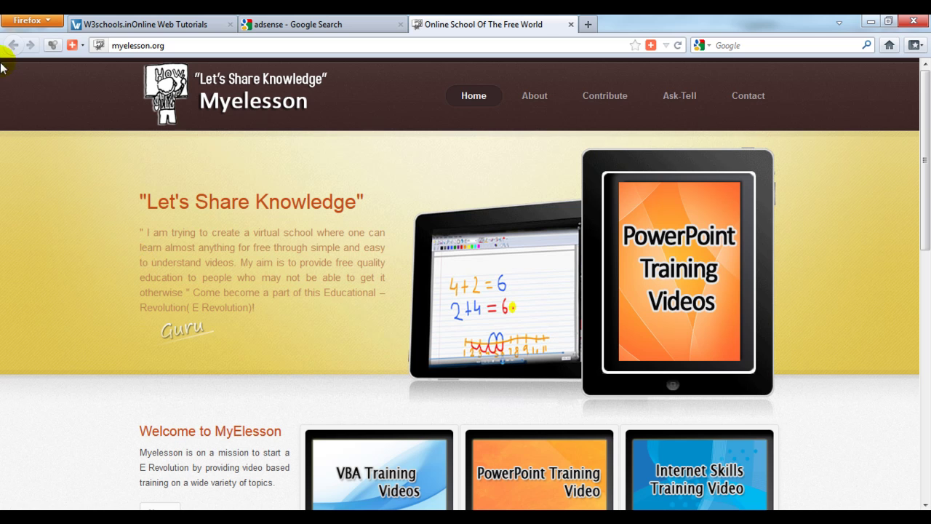
Scroll the w3schools.in home page through its Google and banner ads, then return to the top
left_click(131, 25)
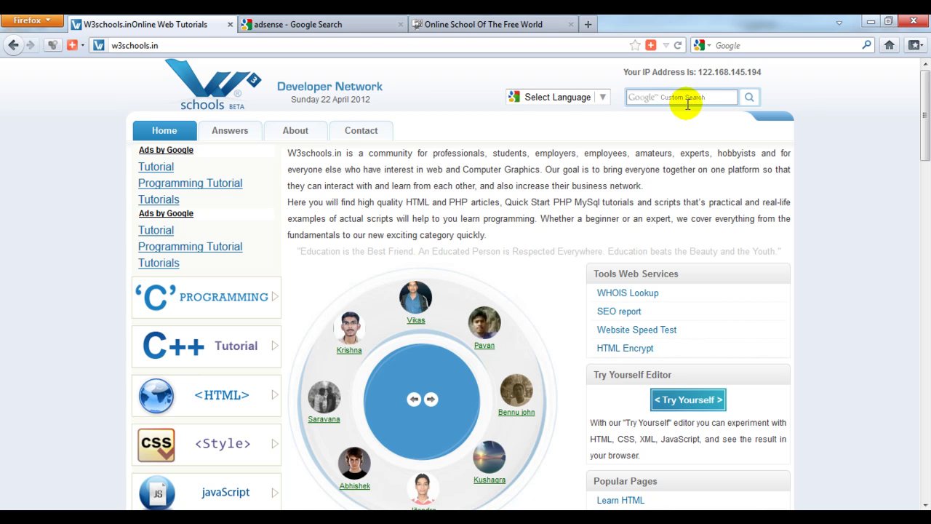
left_click(853, 137)
scroll(853, 137, "down", 2)
scroll(853, 138, "down", 2)
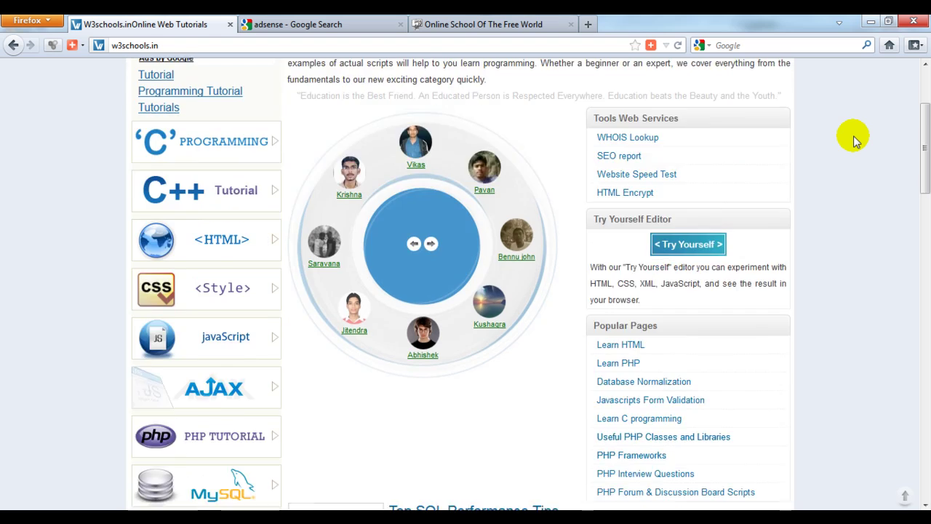
scroll(853, 138, "down", 5)
scroll(855, 140, "down", 3)
scroll(854, 141, "down", 2)
scroll(855, 141, "down", 2)
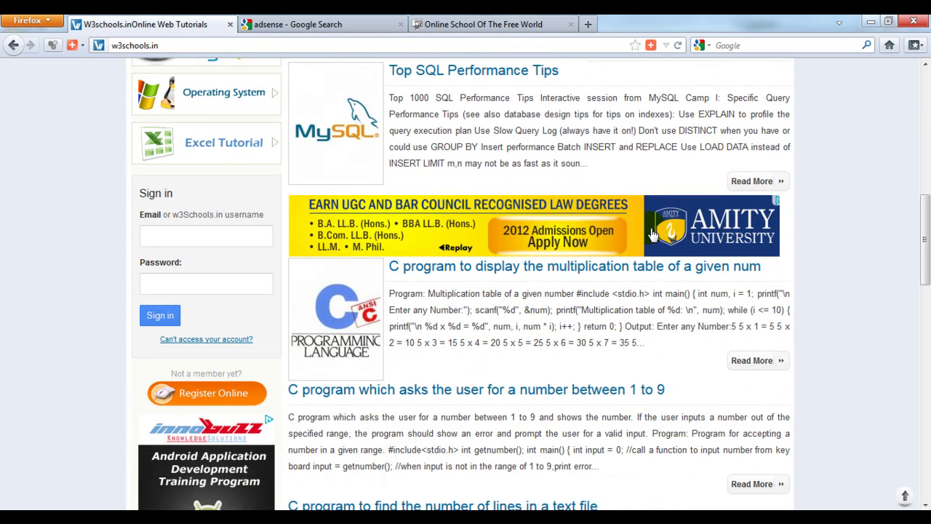
mouse_move(777, 200)
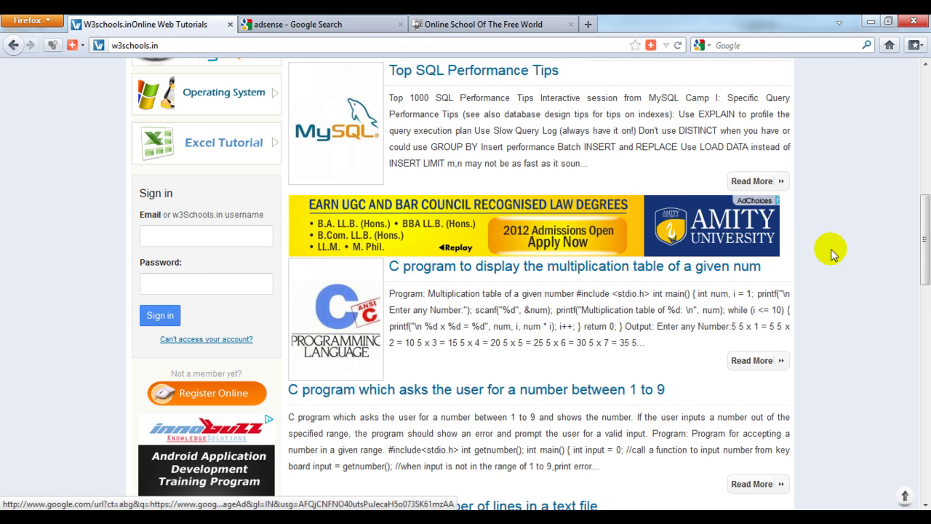
scroll(833, 253, "down", 2)
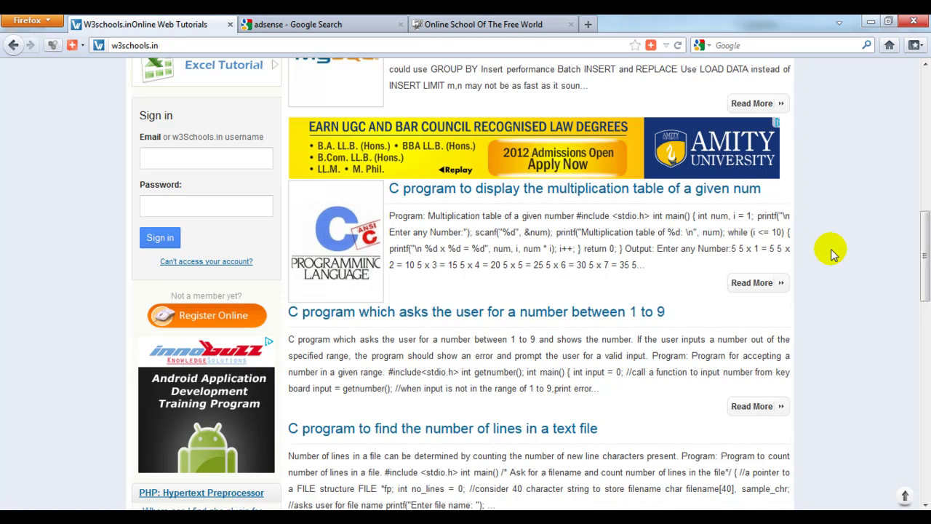
scroll(833, 253, "down", 1)
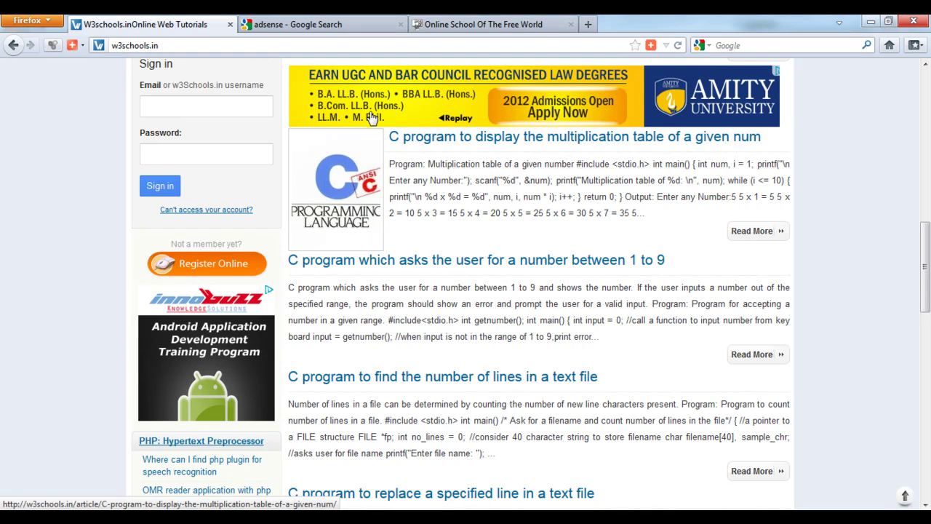
left_click_drag(924, 229, 922, 83)
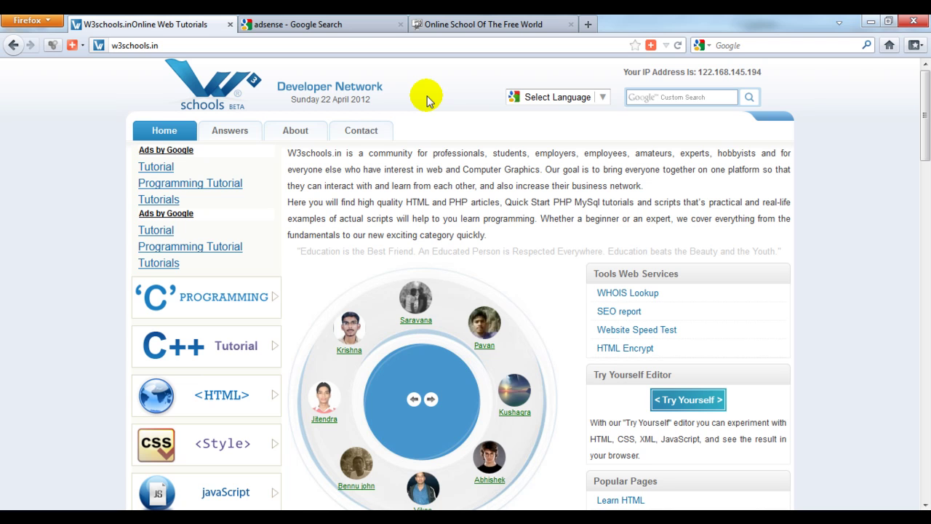
Show the 'adsense' Google results and put the cursor in the search box
left_click(344, 26)
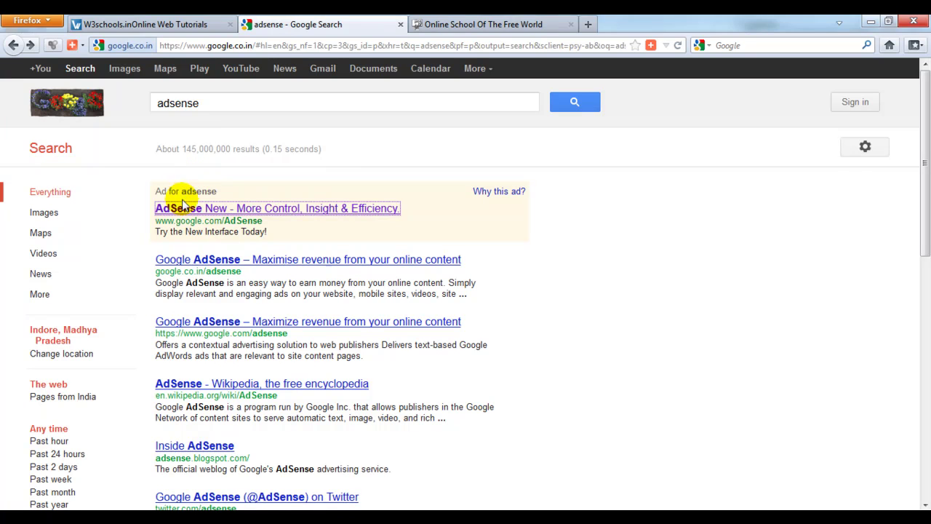
left_click(220, 100)
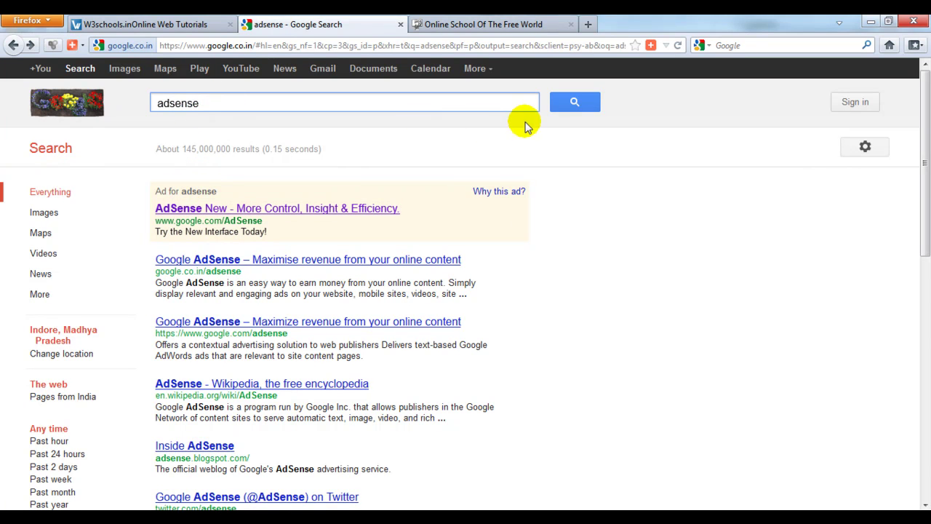
Open the sponsored 'AdSense New - More Control, Insight & Efficiency' result
left_click(322, 209)
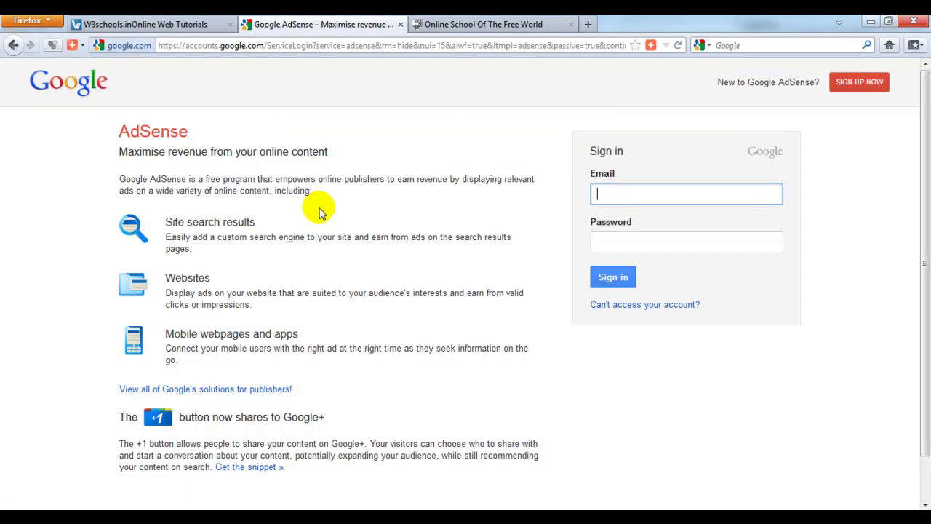
Scroll through the Myelesson 'Online School Of The Free World' home page, then return to the top
left_click(474, 23)
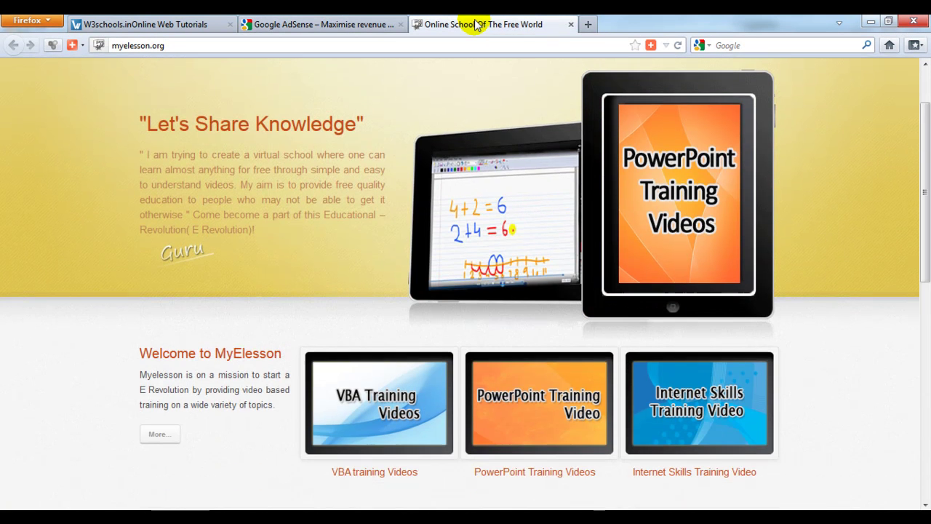
scroll(474, 24, "down", 2)
scroll(474, 24, "down", 2)
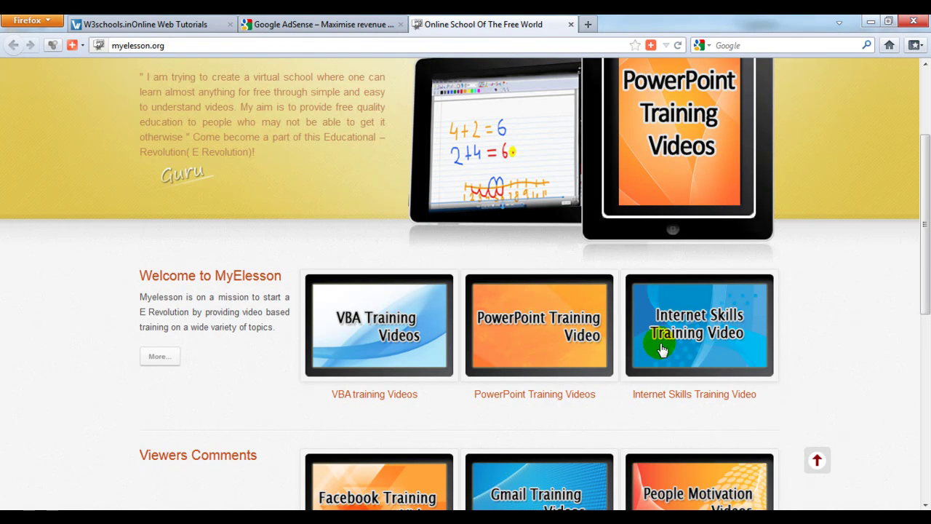
scroll(872, 300, "up", 1)
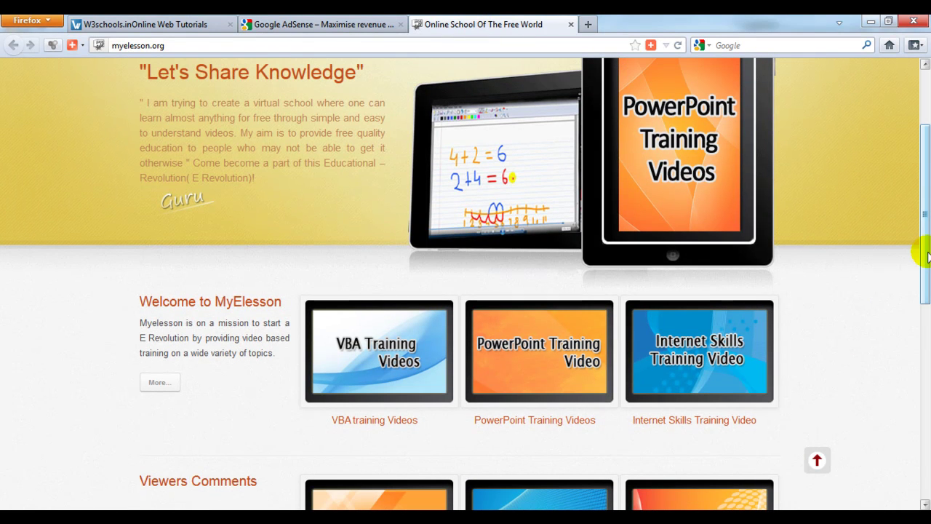
left_click_drag(922, 250, 926, 166)
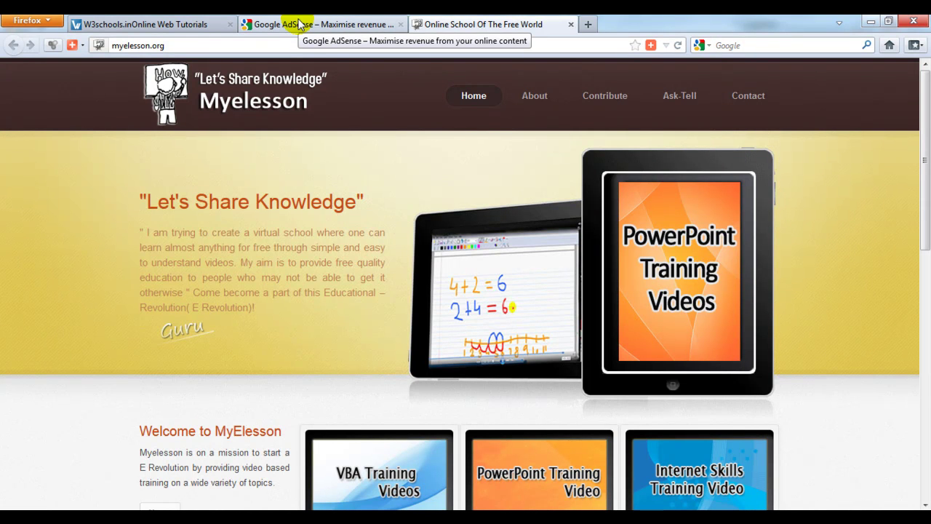
Use SIGN UP NOW on the Google AdSense page to reach step 1 of the application
left_click(299, 25)
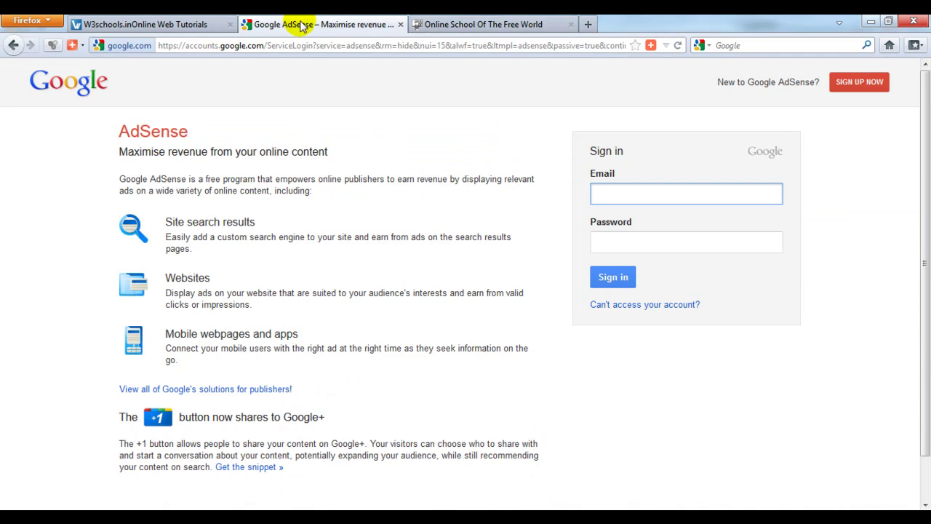
left_click(855, 82)
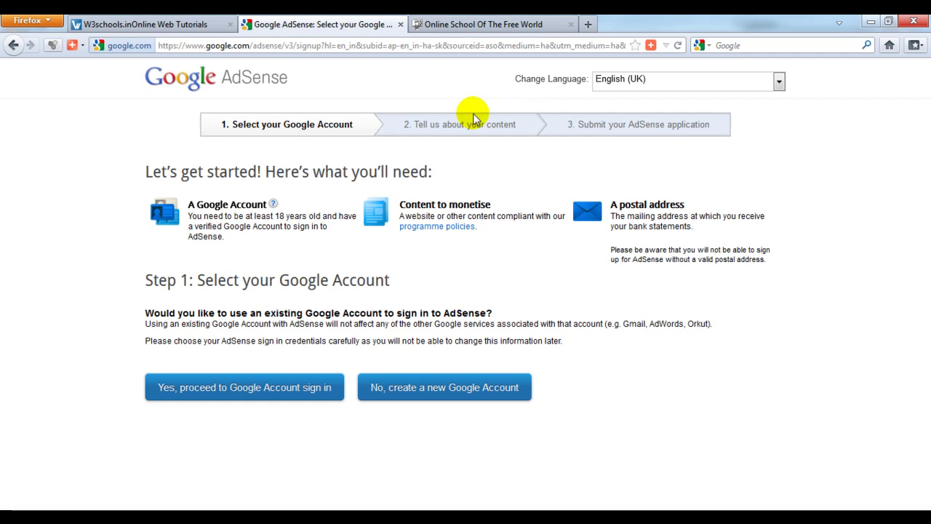
left_click(452, 125)
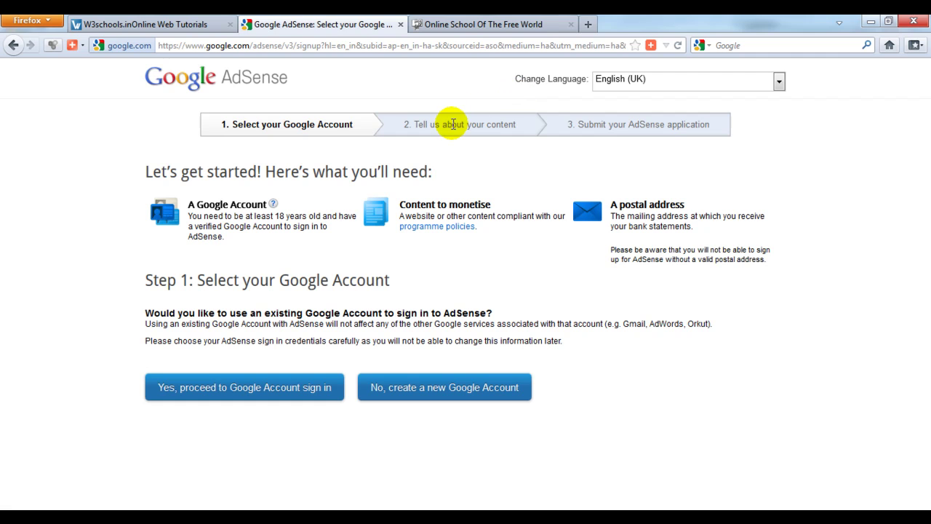